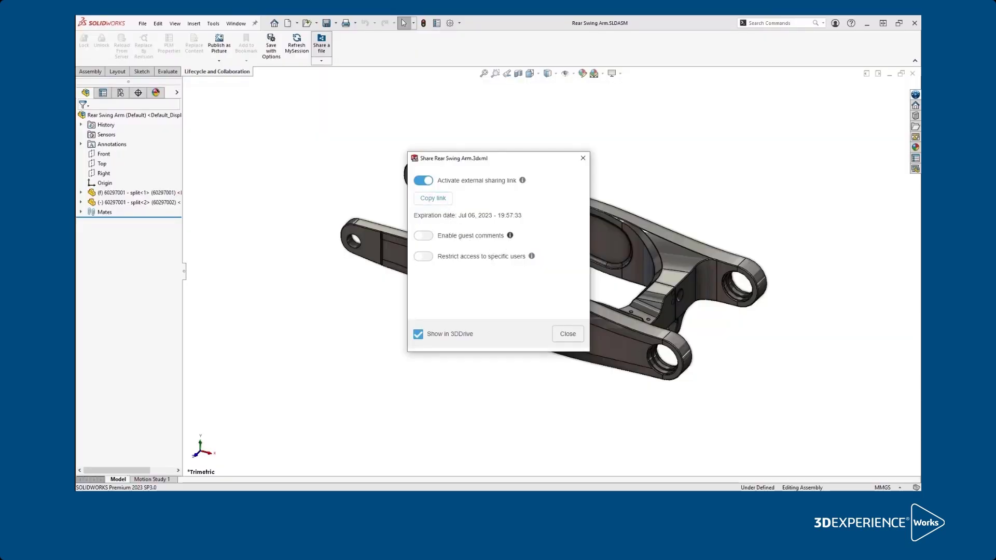
- Enable guest comments for the shared Rear Swing Arm.3dxml and restrict access to the supplier's e-mail address
mouse_move(509, 236)
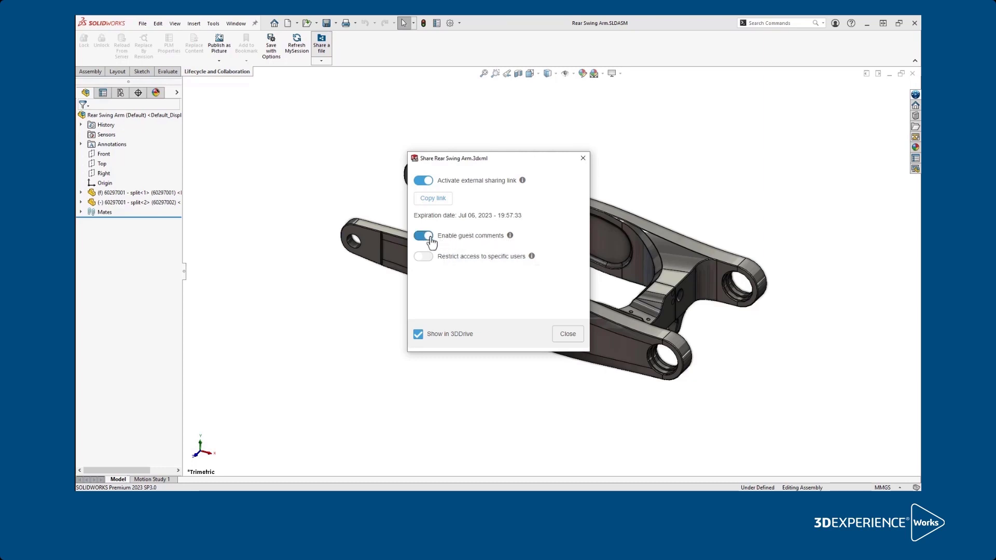
mouse_move(531, 257)
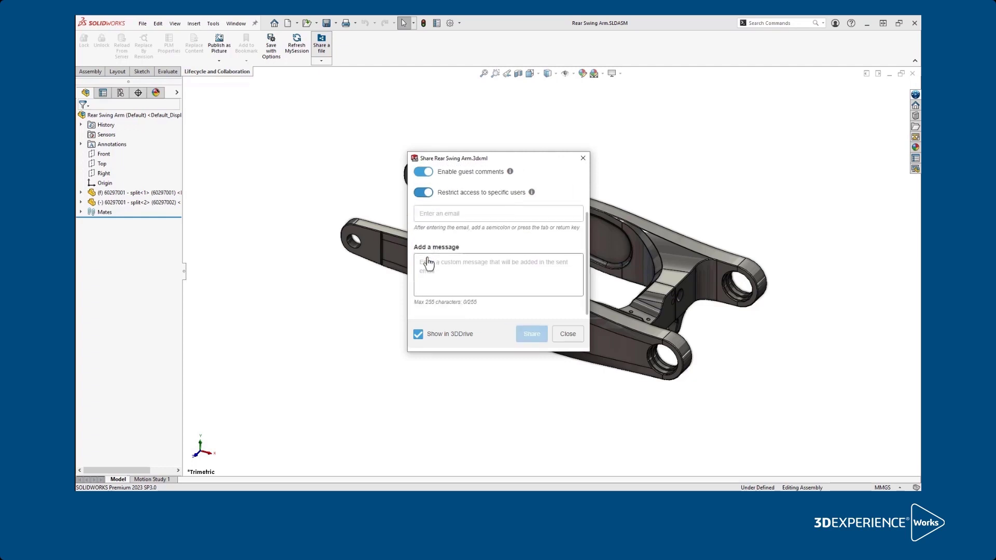
key(Return)
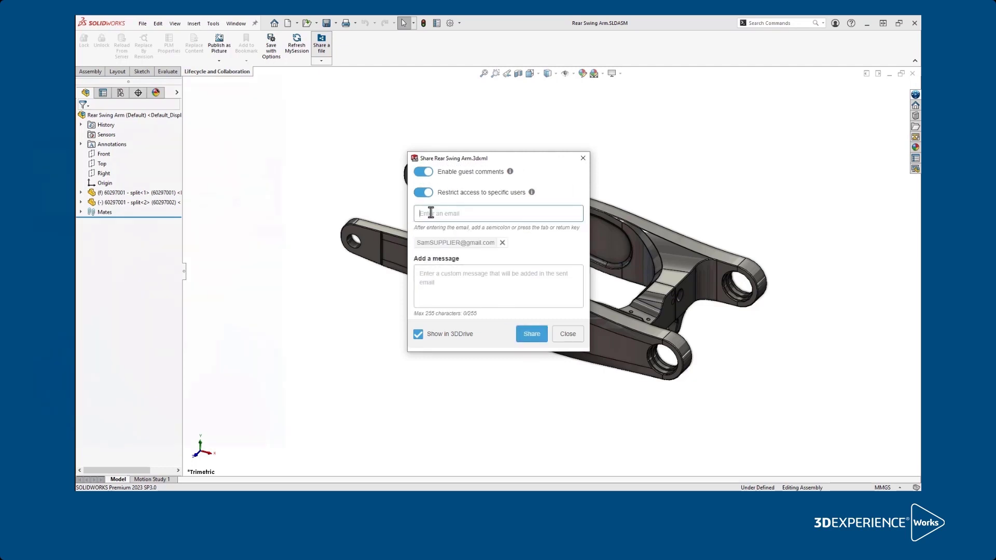
- Add the message "Please review and give feedback on this design" and share the file
click(423, 273)
text(Please review and give feedback on this design)
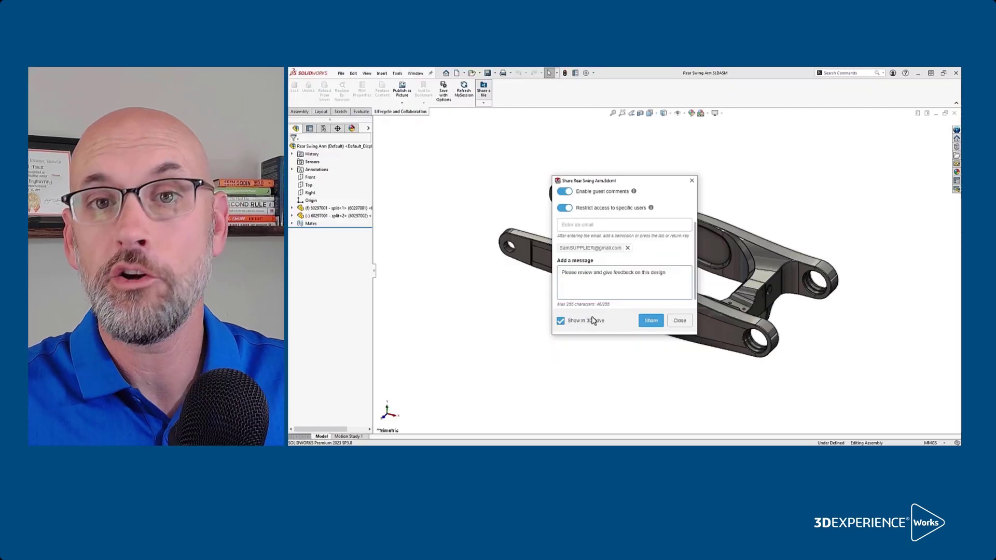
click(542, 339)
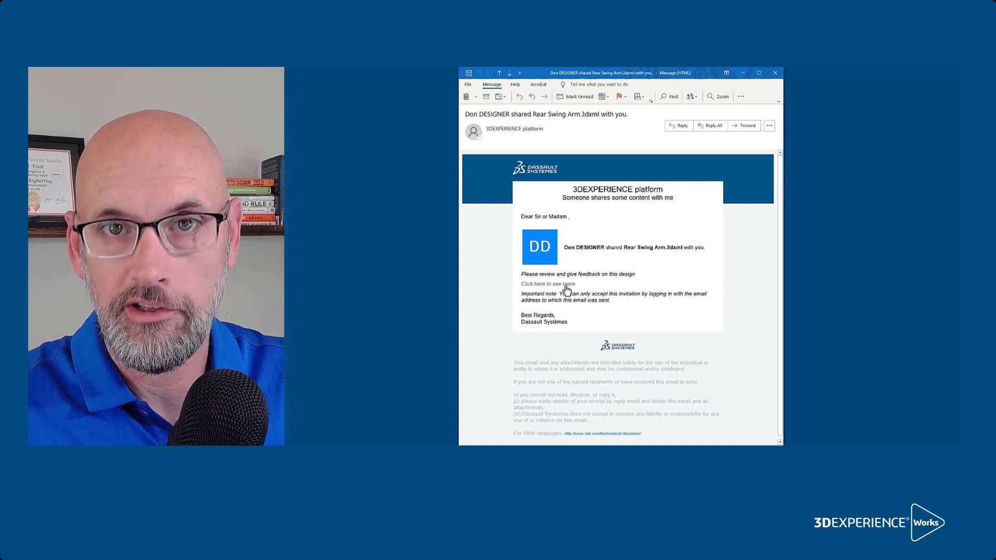
- Open the shared content from the invitation e-mail and log in to the 3DEXPERIENCE platform with the account password
click(566, 285)
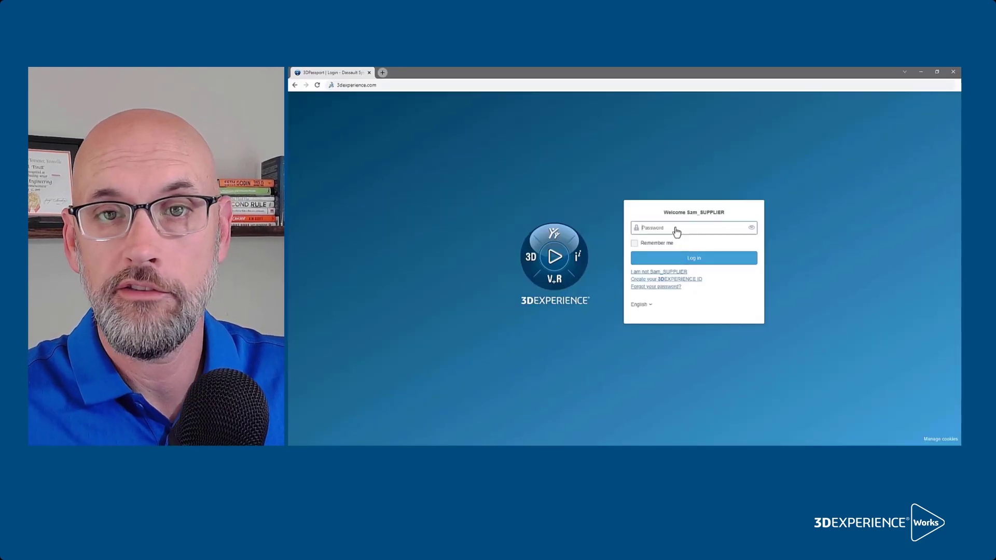
text(••••••••••)
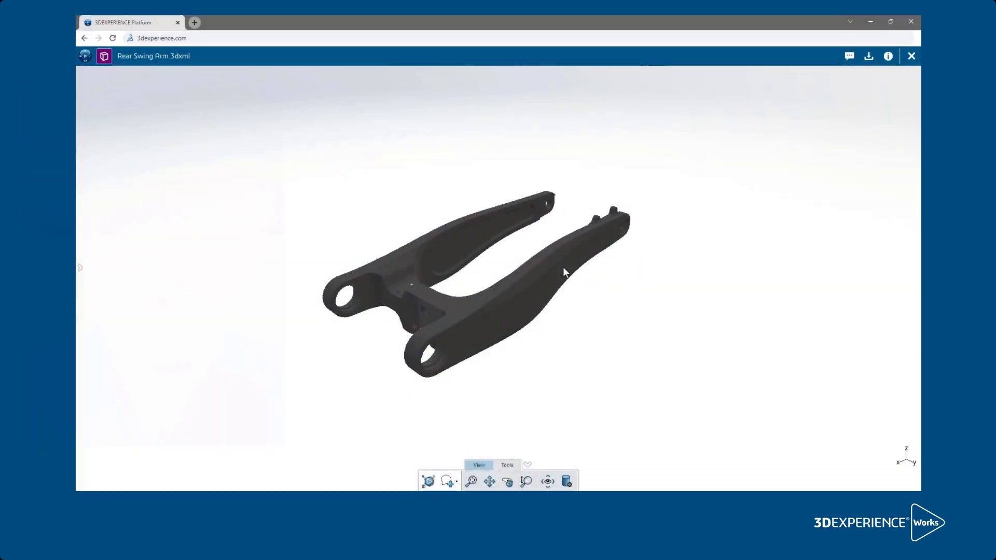
- Set the swing arm's view mode to the shaded preset that draws only sharp edges
drag(564, 270, 548, 292)
click(566, 481)
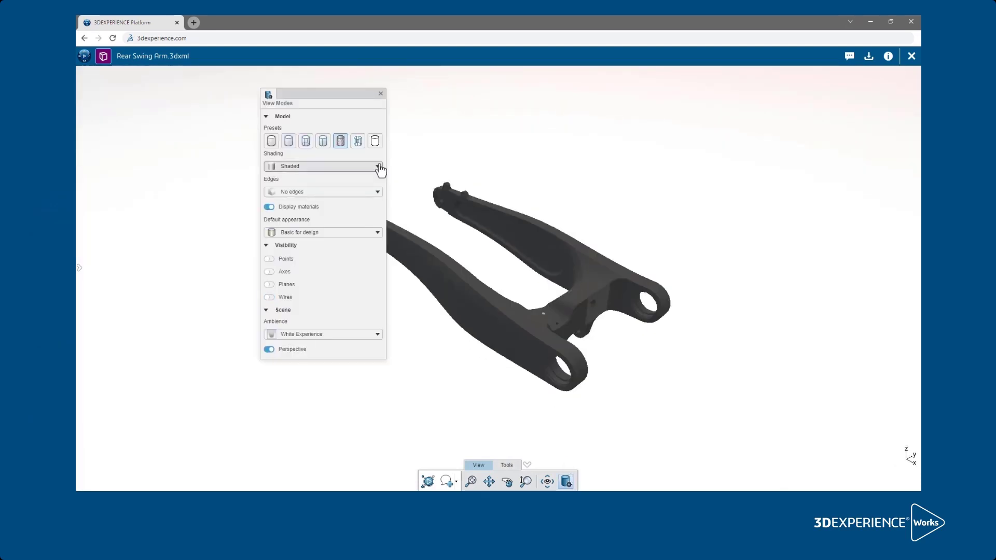
click(375, 145)
click(323, 143)
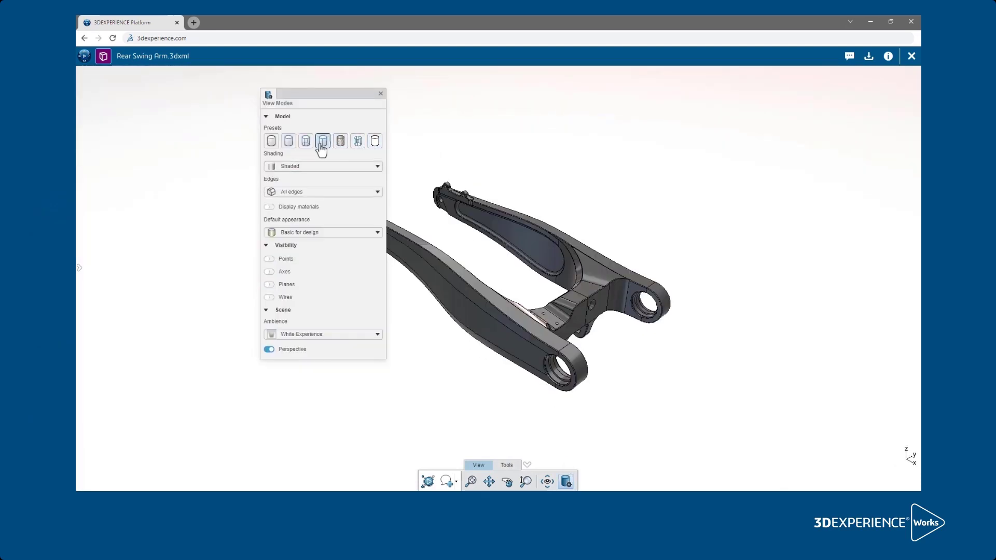
click(289, 142)
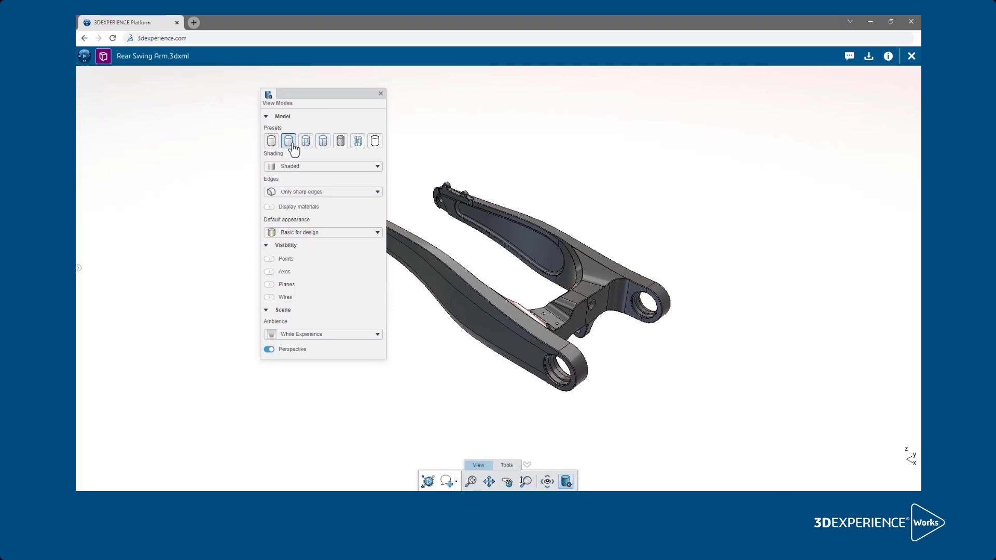
- Change the scene ambience to White Review and turn off the perspective view
click(326, 334)
click(315, 366)
click(294, 350)
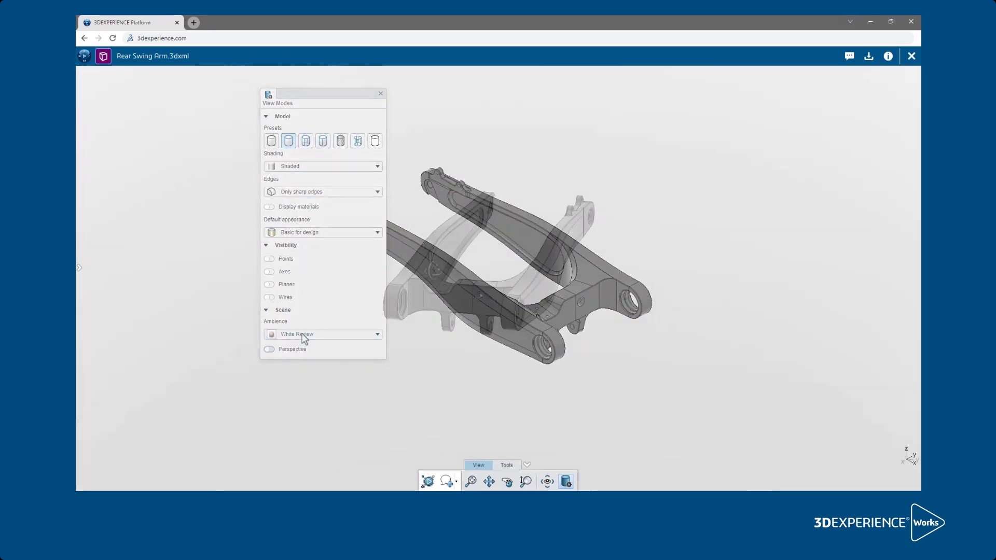
- Explode the swing arm assembly and inspect the separated halves from different angles
click(507, 465)
click(478, 481)
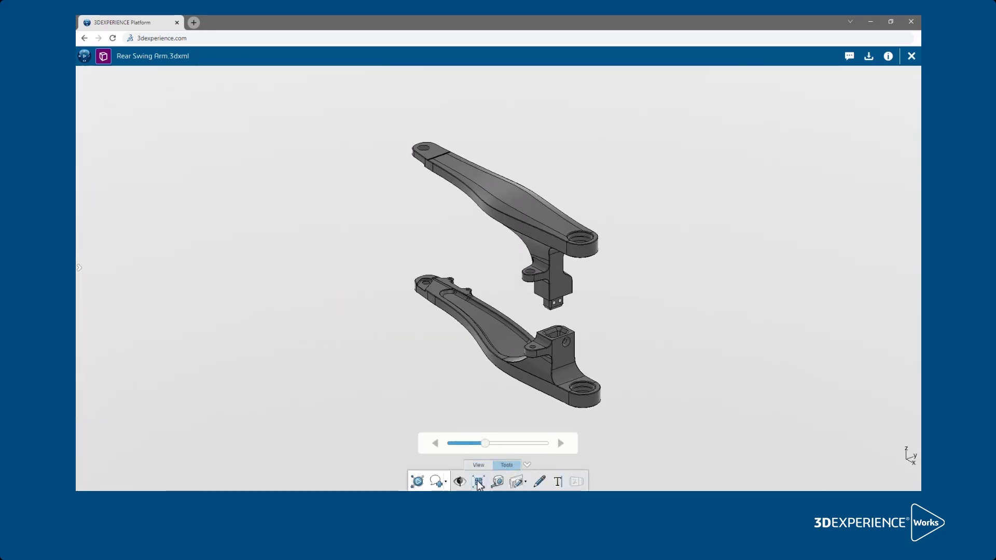
mouse_move(485, 443)
mouse_down()
mouse_move(534, 443)
mouse_move(456, 444)
mouse_move(486, 445)
mouse_up()
drag(612, 311, 496, 309)
drag(647, 311, 749, 332)
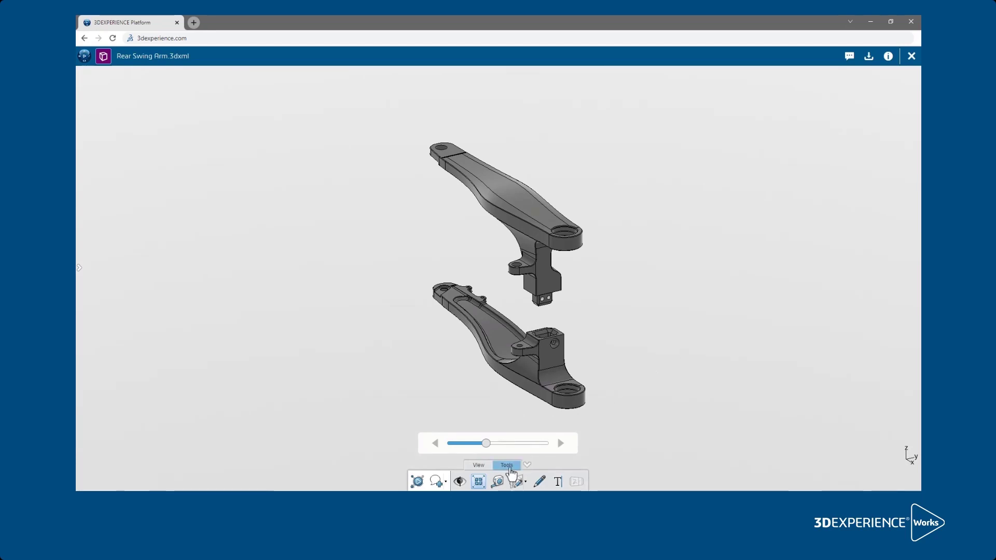
- Measure the distance between the inner faces of the two large pivot ends and place the dimension above the arm
click(497, 481)
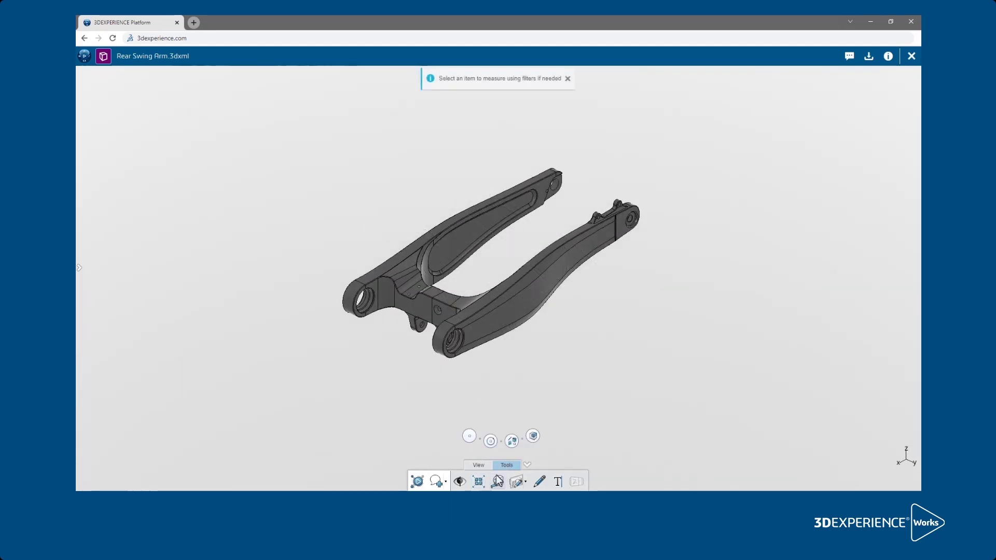
scroll(372, 307, up, 2)
scroll(340, 232, up, 6)
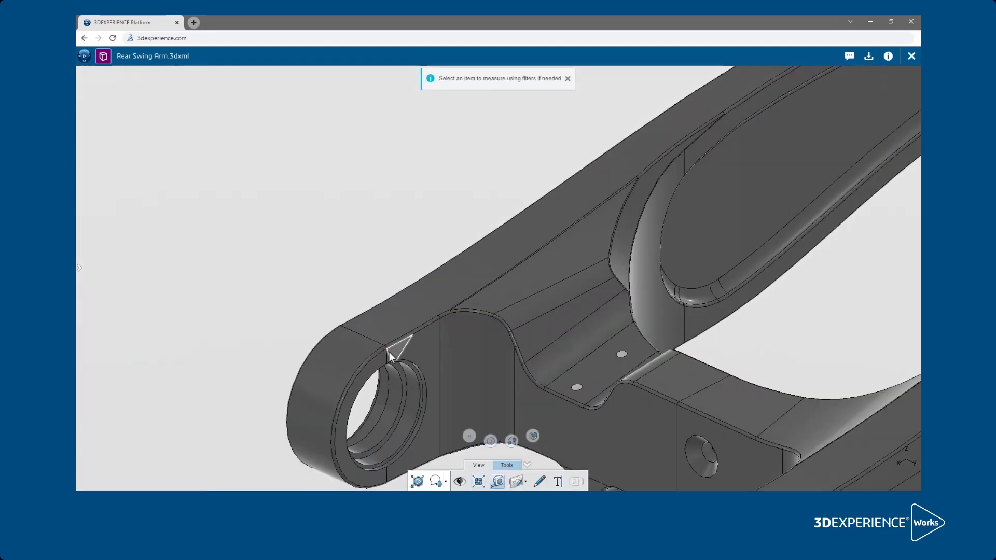
click(387, 353)
scroll(530, 416, down, 5)
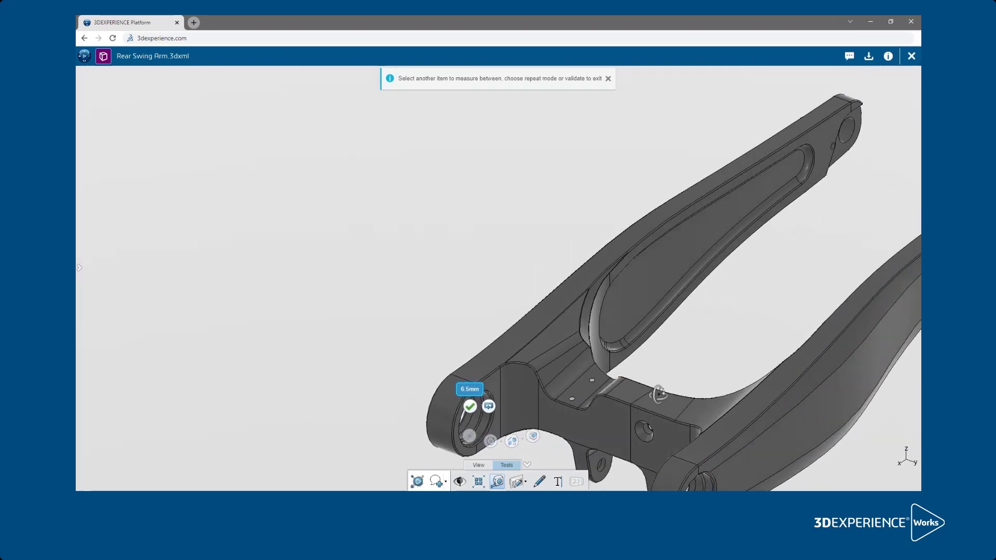
scroll(777, 359, down, 2)
scroll(813, 261, up, 4)
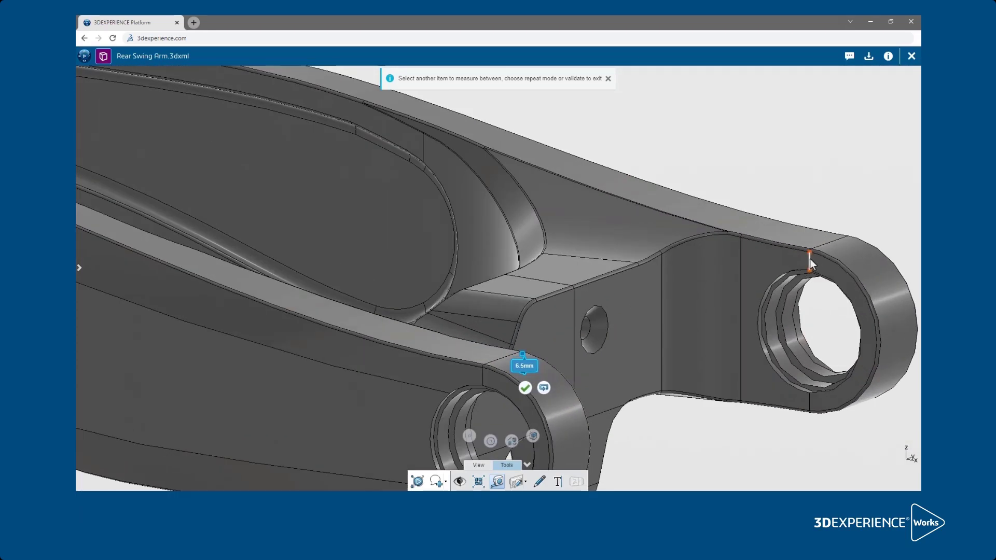
click(810, 260)
drag(665, 296, 661, 164)
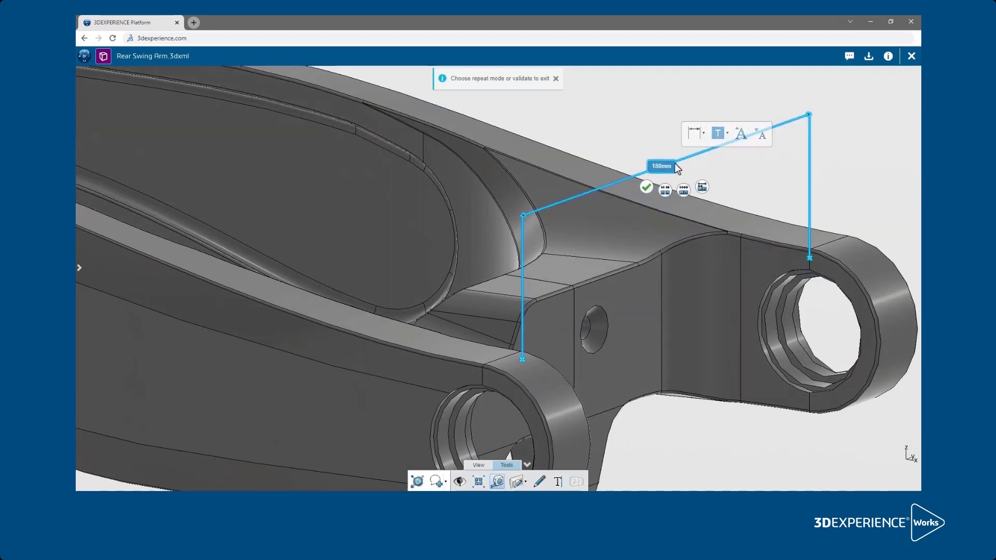
- Make the pivot-end dimension label green and accept the measurement
click(727, 134)
click(740, 211)
click(645, 187)
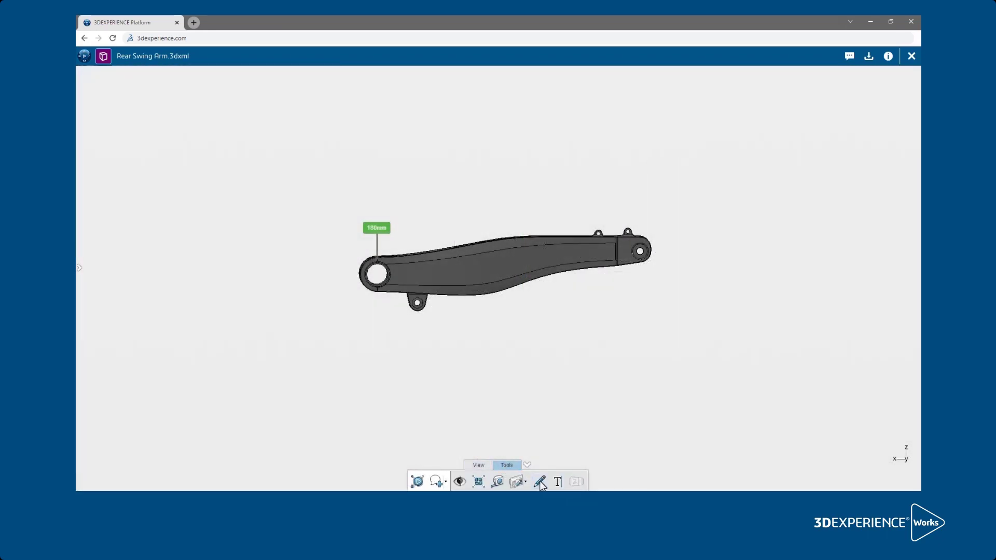
- Draw a red rectangle on the arm's outer side near the large pivot hole and add the text "Branding is possible in this area"
click(540, 482)
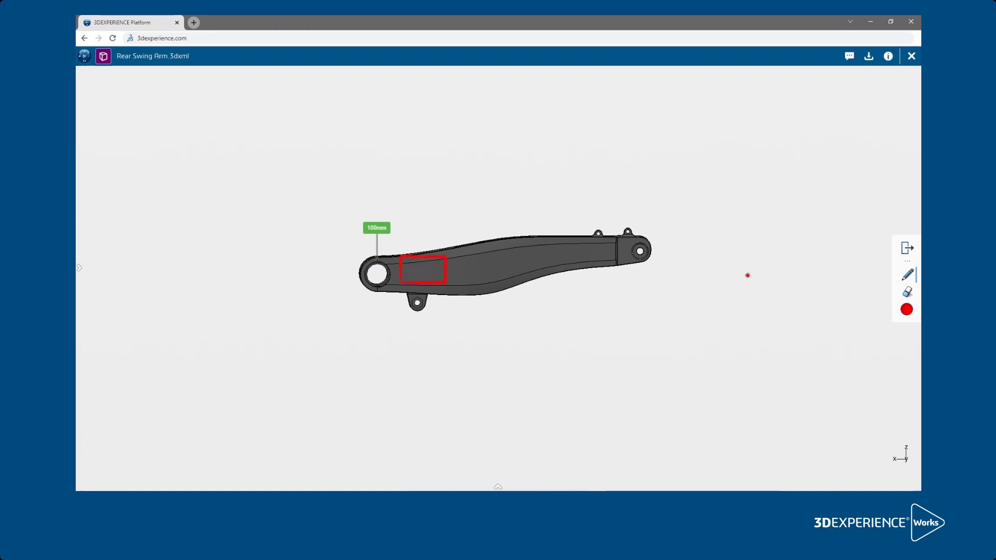
click(908, 249)
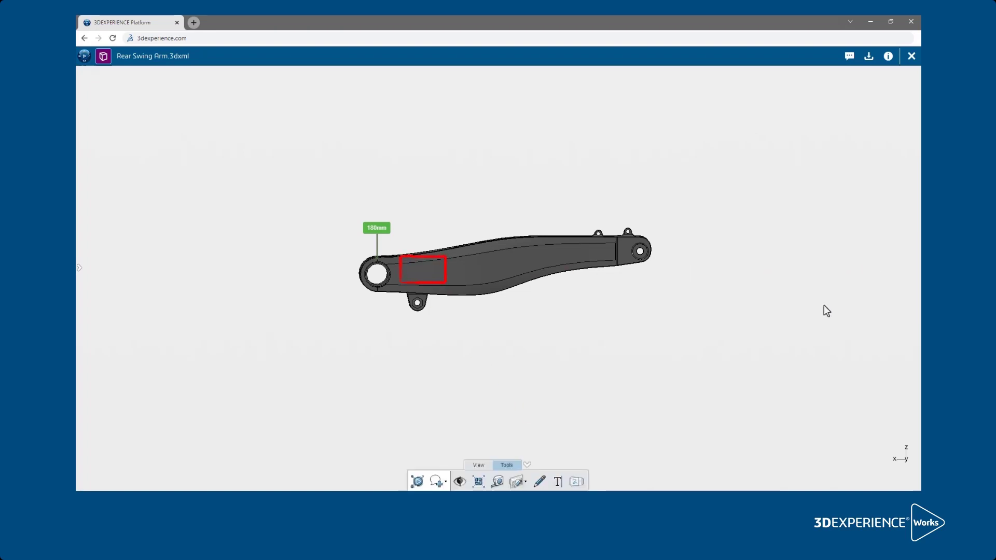
click(569, 479)
double_click(459, 305)
text(Branding is possible in this area)
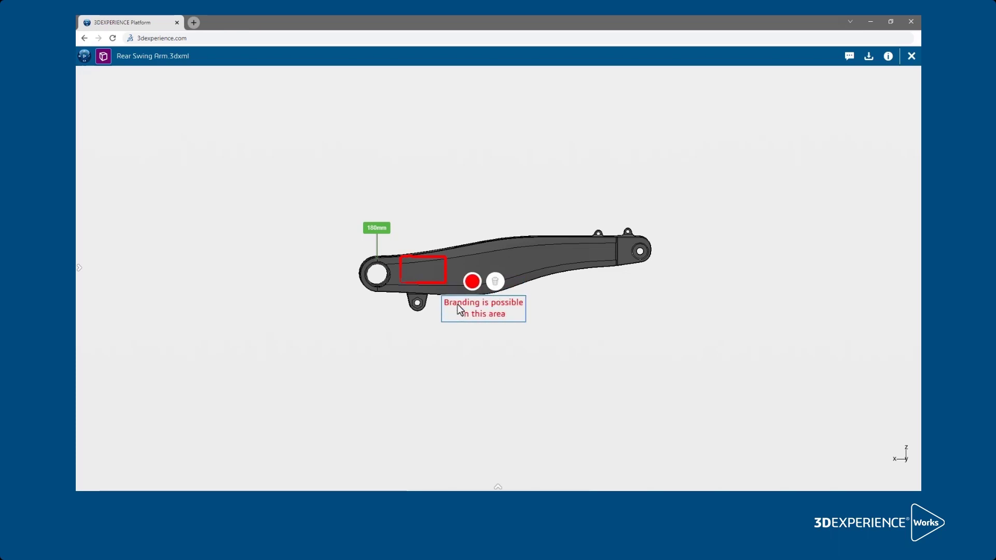
click(467, 348)
- Draw orange freehand split lines where the central cross member meets each of the two arms
drag(466, 306, 640, 413)
scroll(715, 386, up, 2)
scroll(690, 397, down, 2)
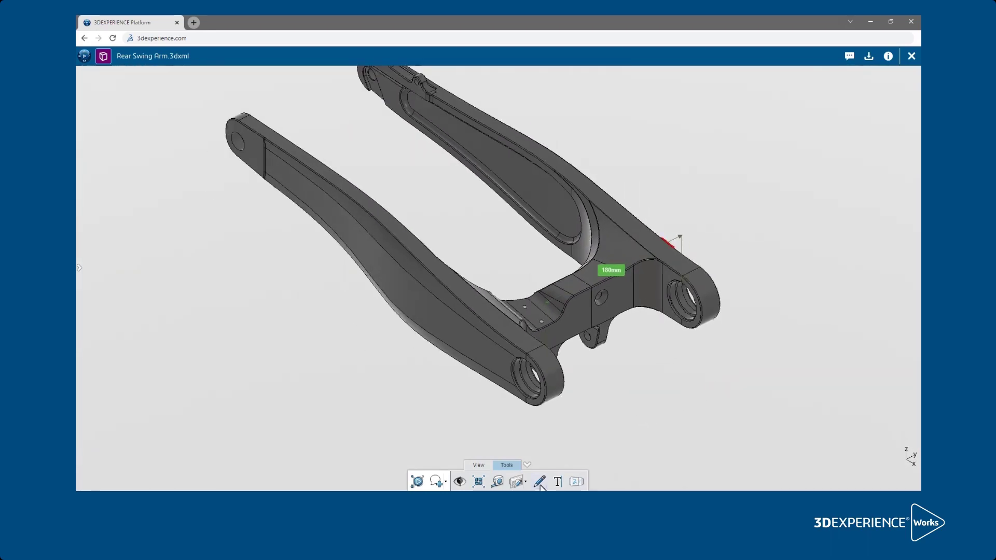
click(576, 482)
click(906, 309)
click(881, 317)
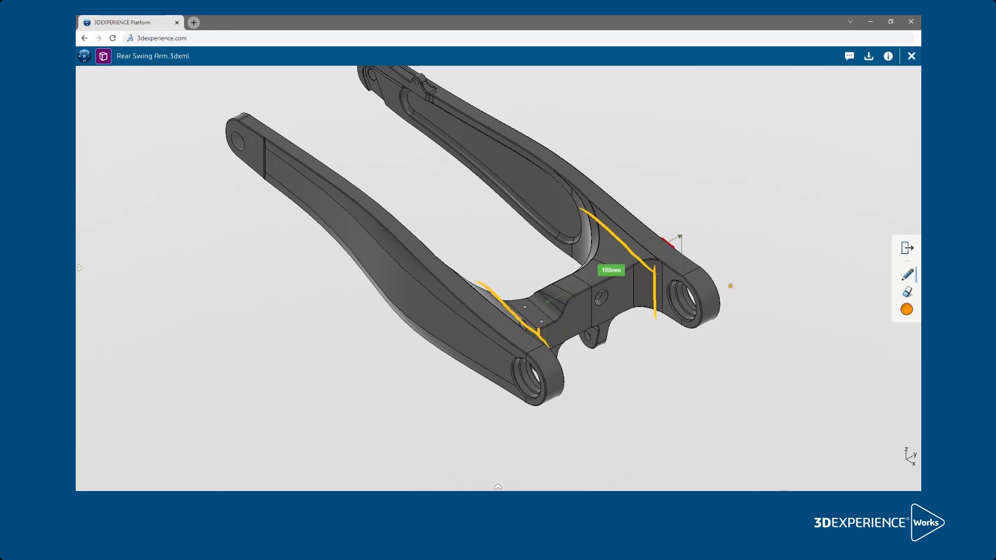
key(Escape)
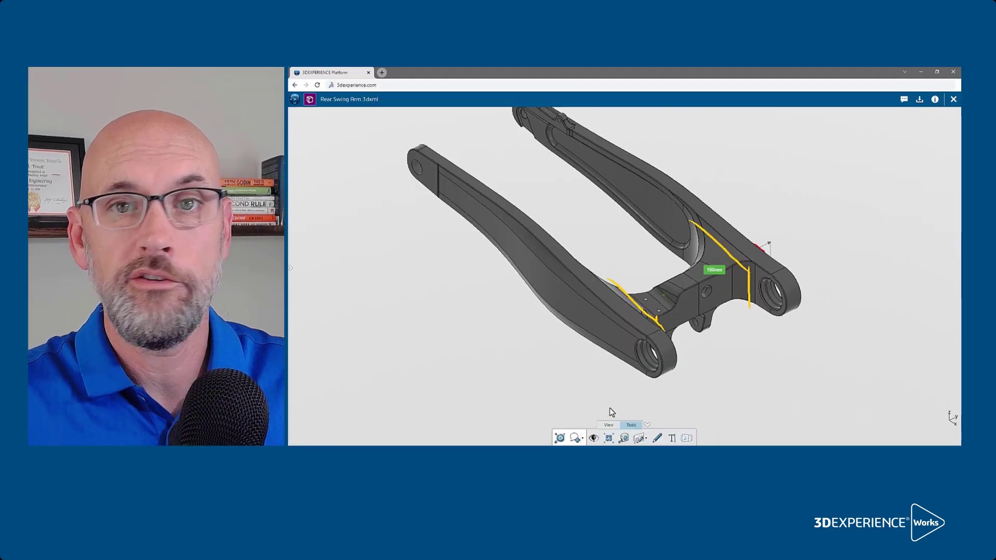
- Post a comment with a snapshot of the marked-up model, reading "Splitting the assembly into 3 pcs will reduce cost"
click(575, 438)
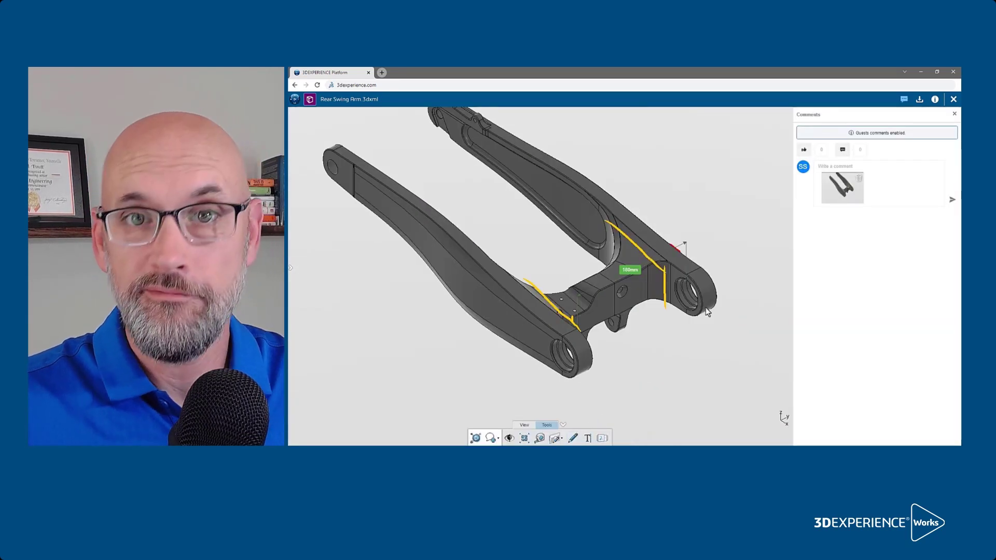
click(823, 169)
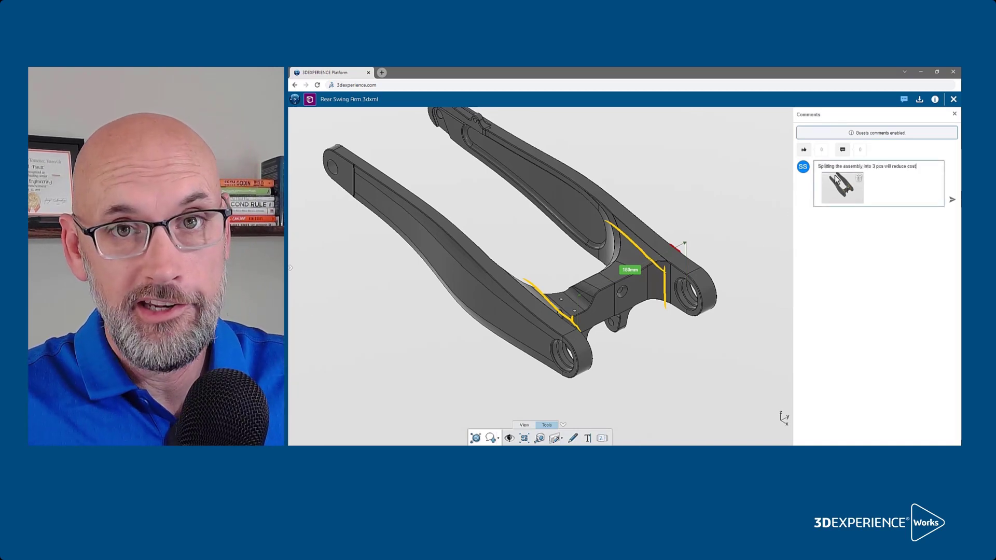
click(950, 203)
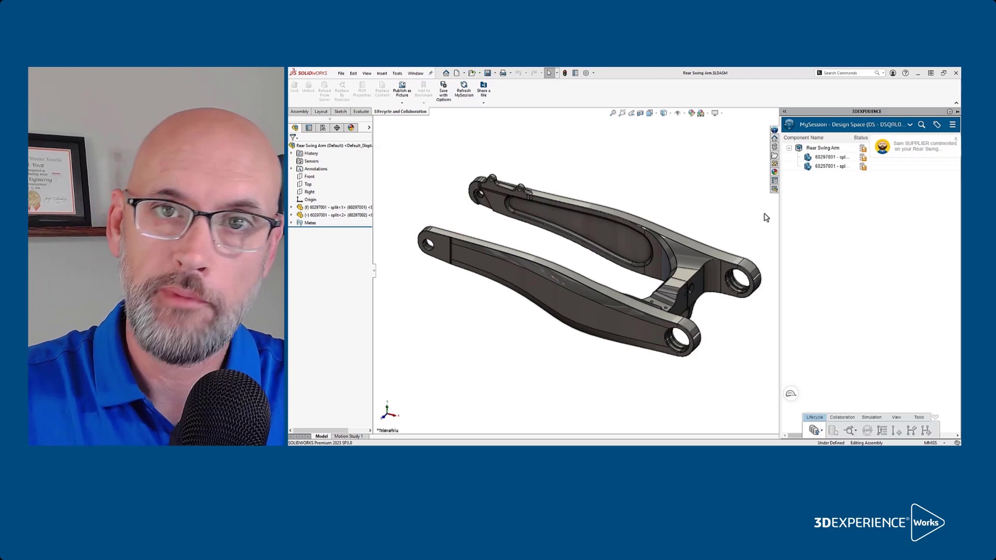
- Switch to SOLIDWORKS, follow the new comment notification to the shared Rear Swing Arm.3dxml and display its comments
click(918, 155)
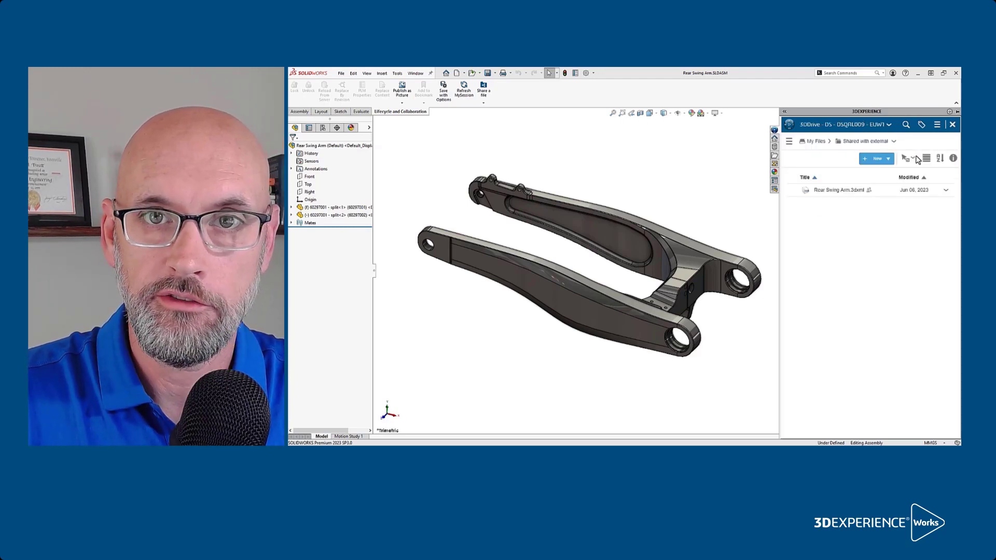
click(841, 192)
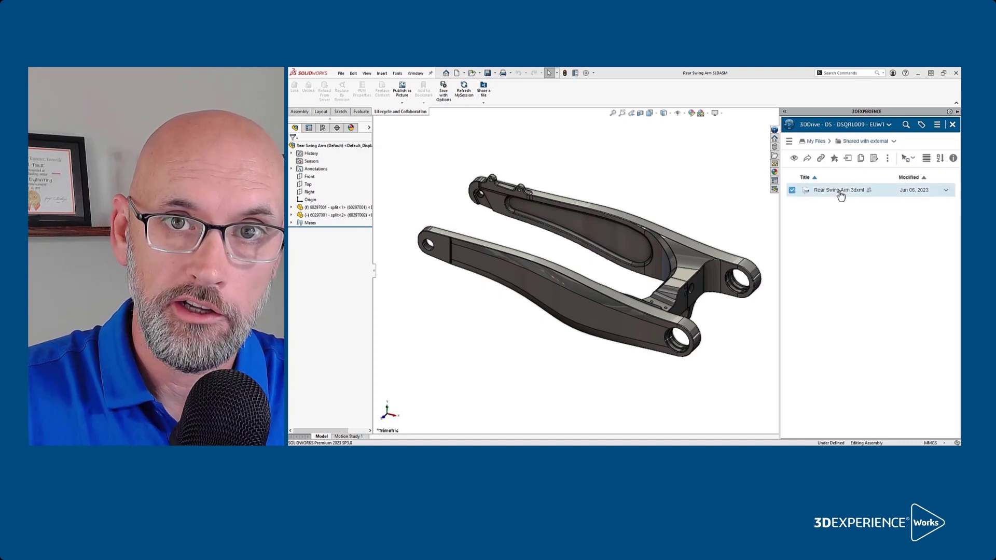
click(953, 158)
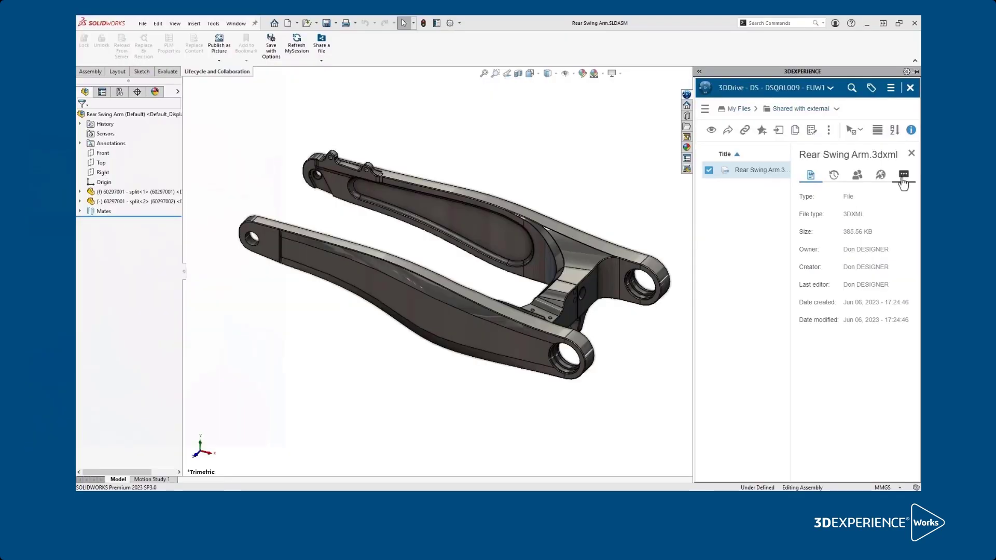
click(902, 179)
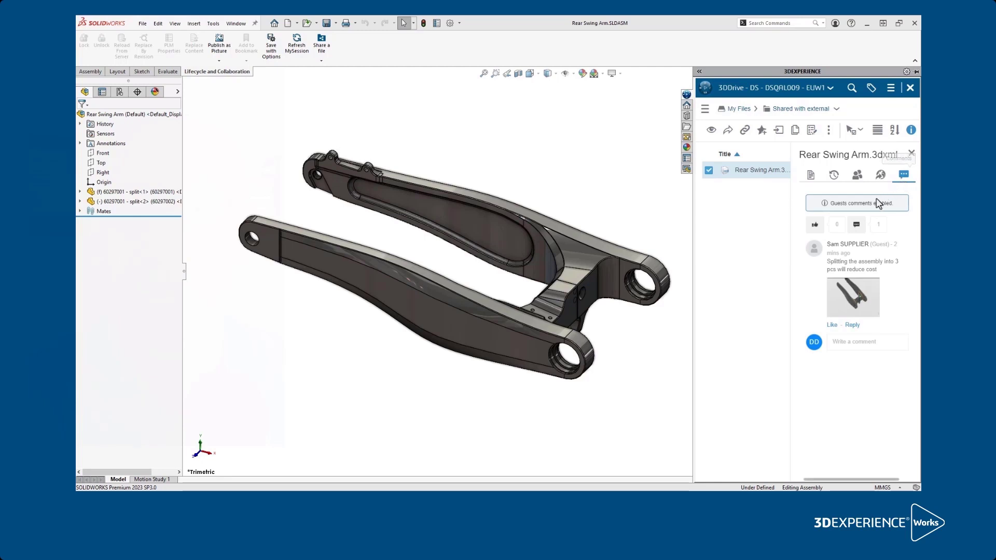
- Open the shared Rear Swing Arm.3dxml in 3DPlay from the comment's snapshot, widen the viewer and step through its saved markup views
click(859, 299)
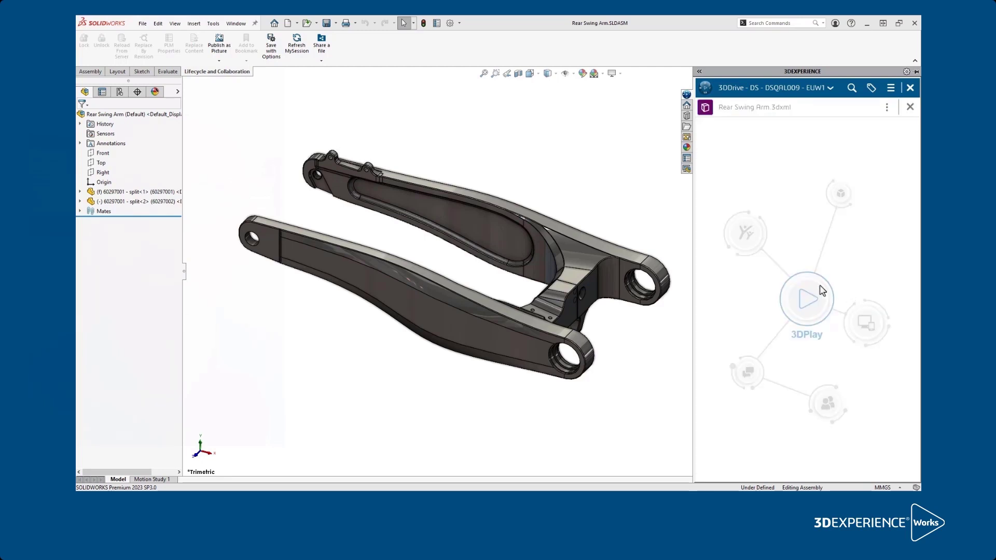
drag(694, 265, 541, 242)
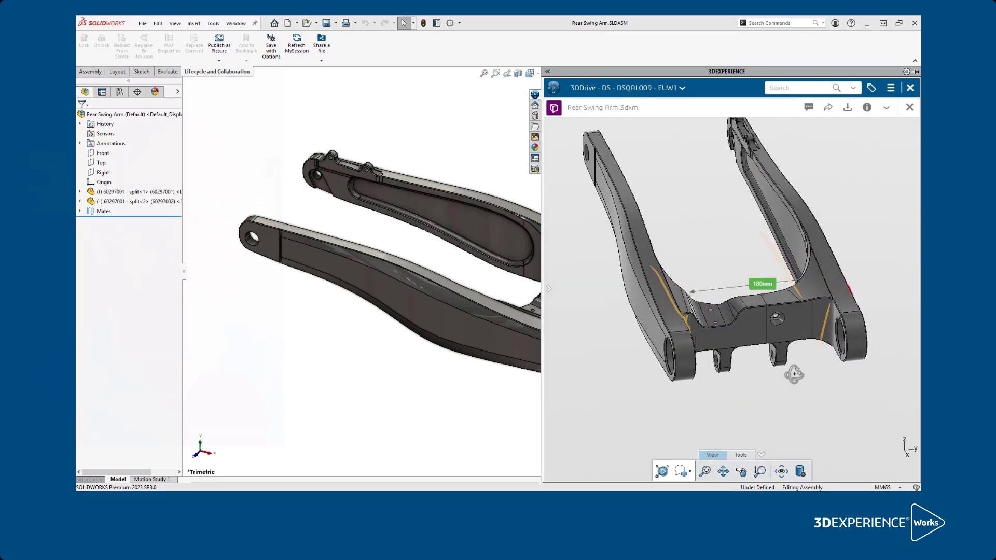
click(740, 455)
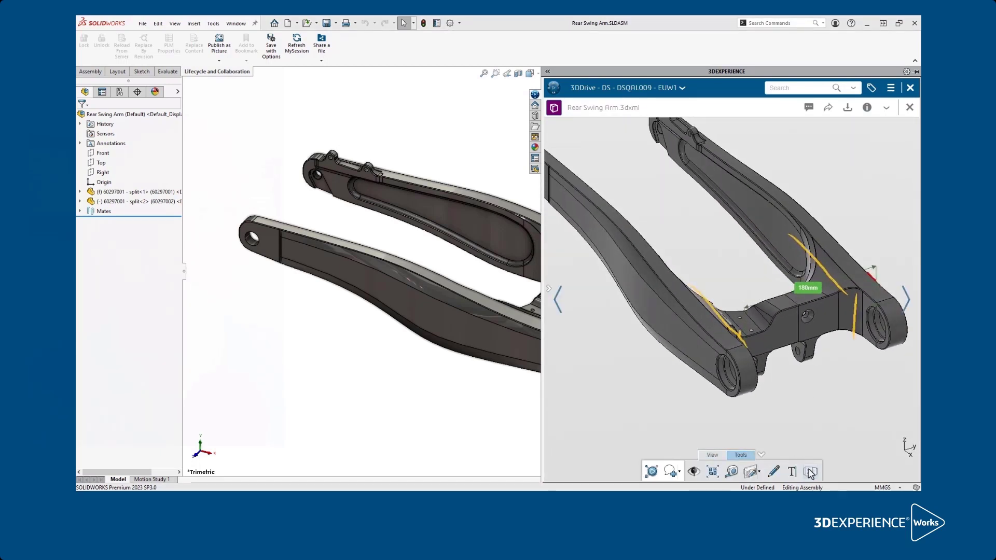
click(908, 299)
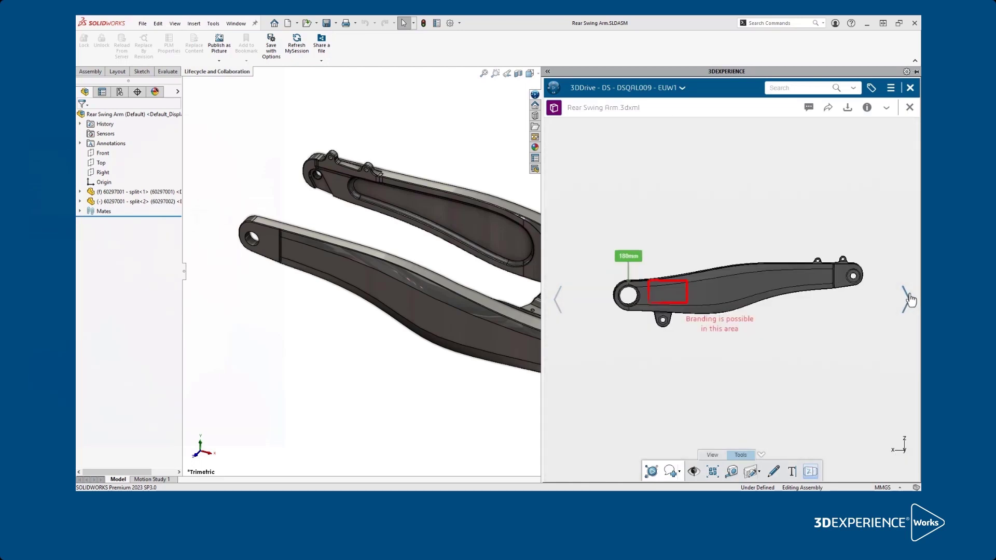
click(908, 300)
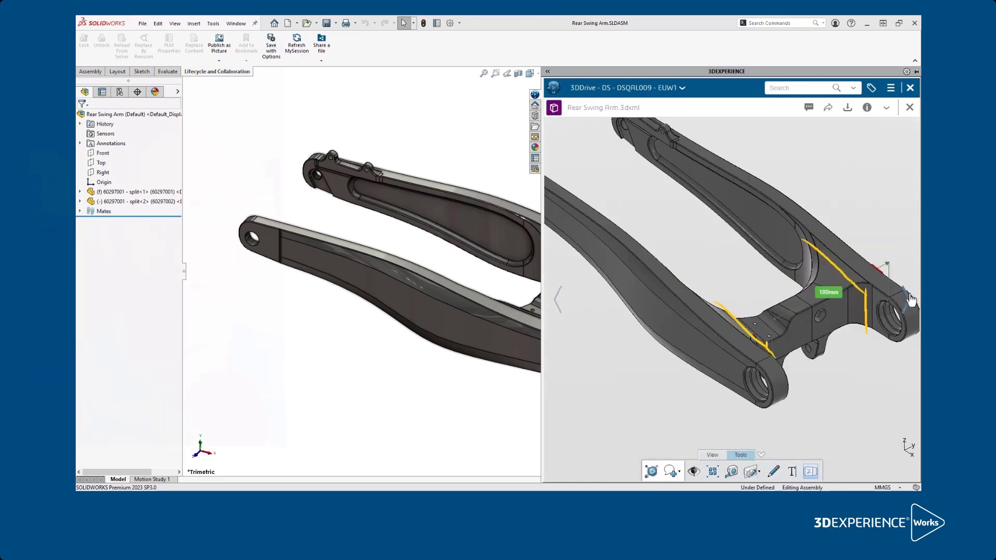
- Display the comments on the shared Rear Swing Arm model alongside its marked-up 3D view
click(808, 107)
click(826, 279)
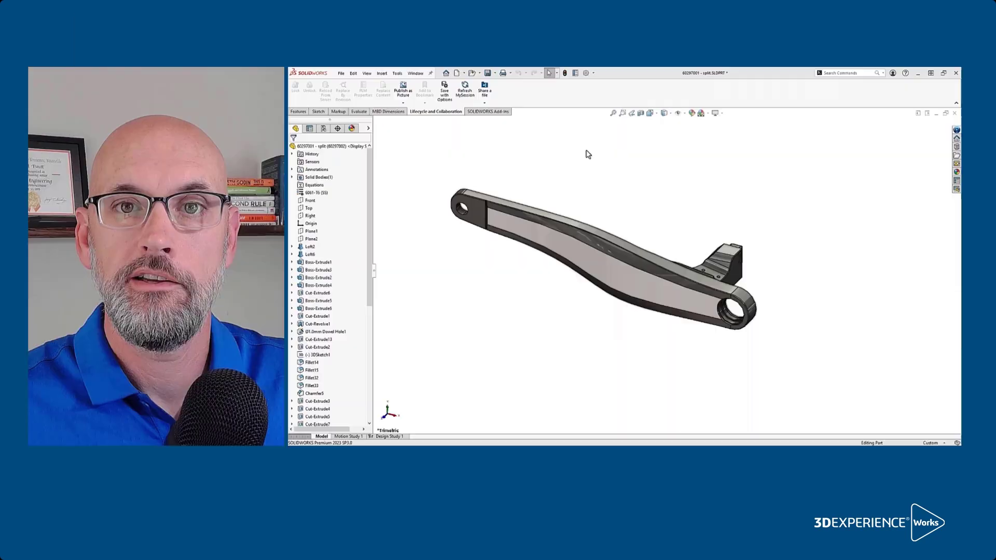
- Share the 60297001 - split part as a file and inspect the shared model in the browser's 3D viewer
click(484, 102)
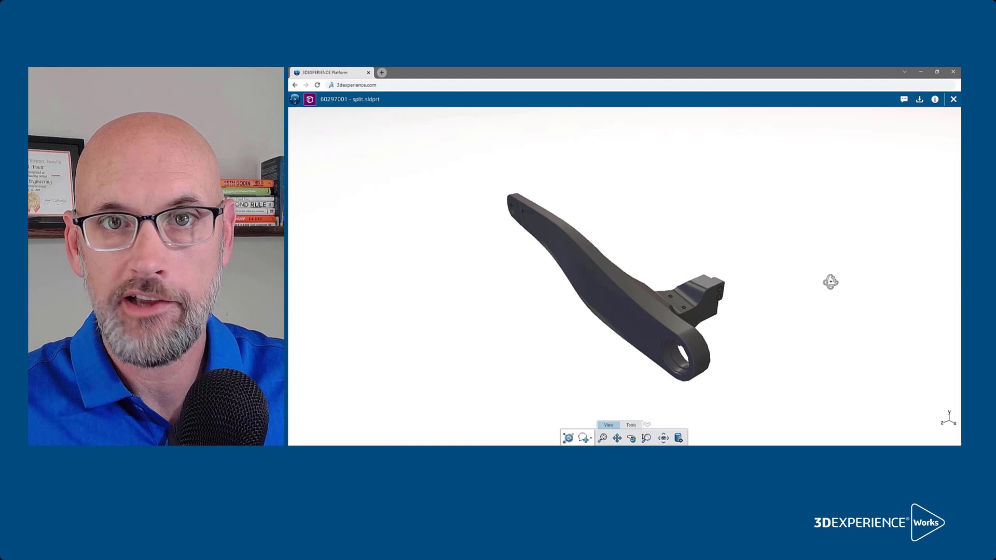
mouse_move(830, 282)
mouse_down()
mouse_move(758, 275)
mouse_move(811, 254)
mouse_move(833, 270)
mouse_up()
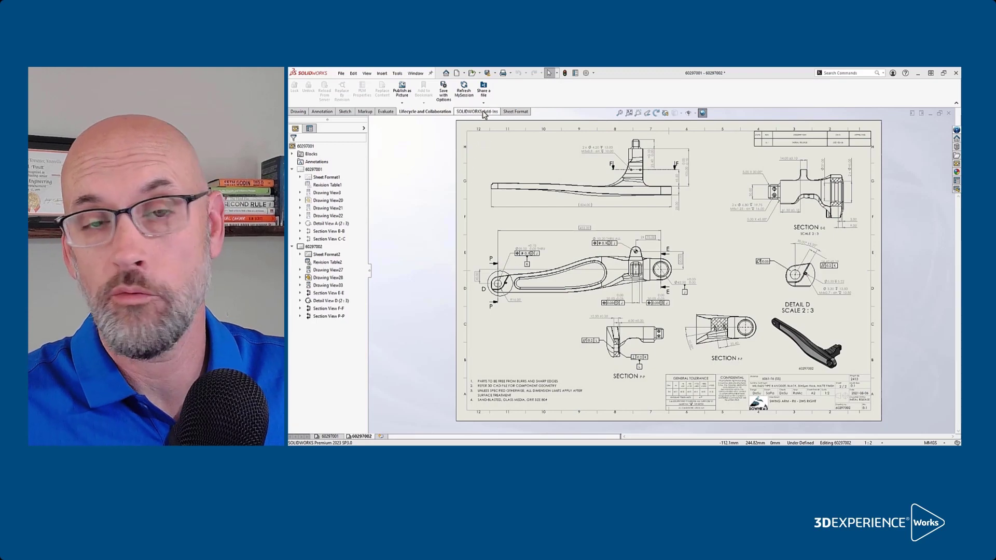
- Display the file formats available for sharing the swing arm drawing 60297001
click(483, 103)
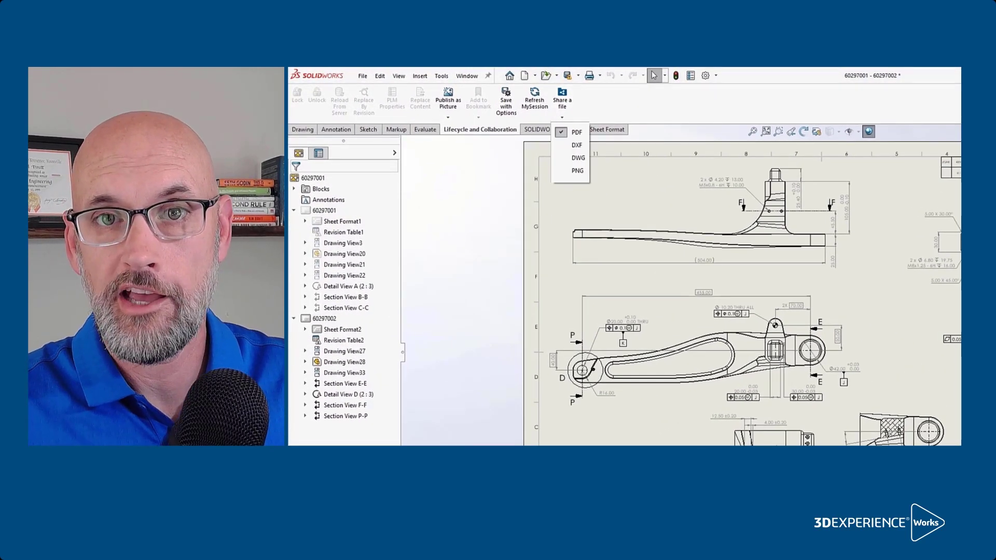